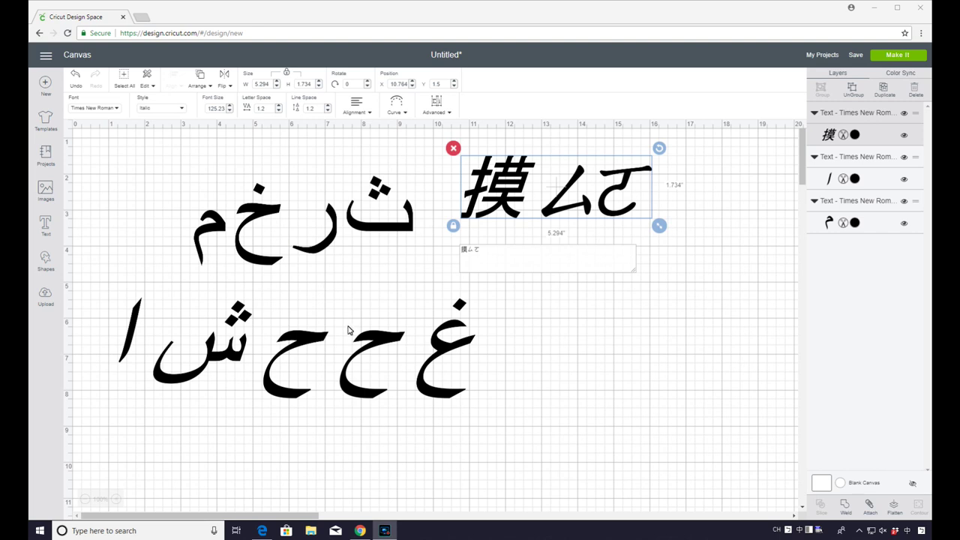
Go to Region & language under Time & Language in Windows Settings.
{"action": "left_click", "coordinate": [41, 531]}
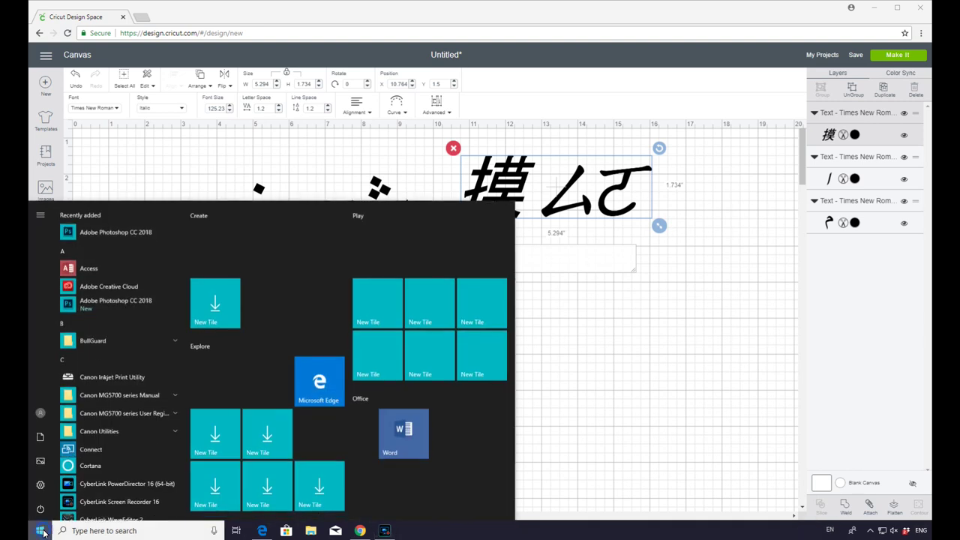
{"action": "left_click", "coordinate": [41, 485]}
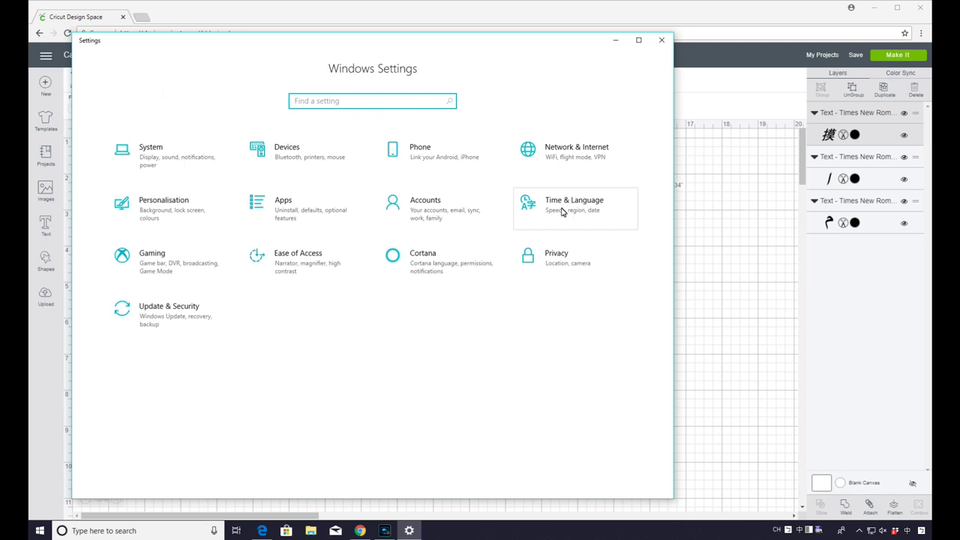
{"action": "left_click", "coordinate": [562, 212]}
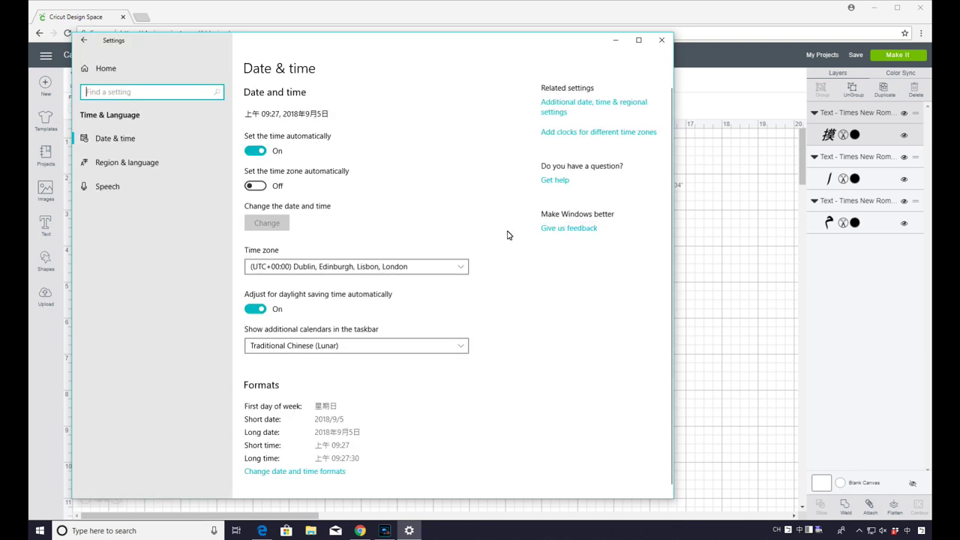
{"action": "left_click", "coordinate": [129, 168]}
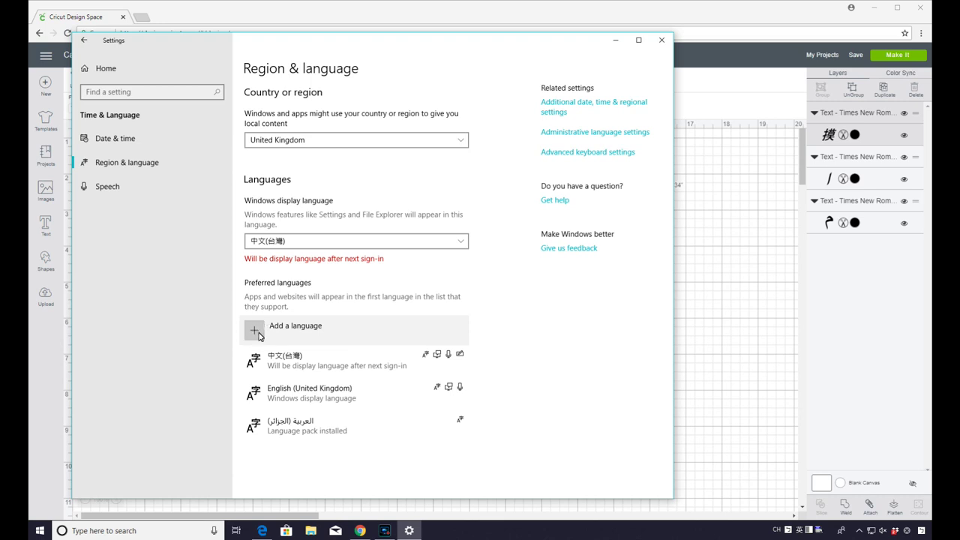
Add and install Arabic (Egypt) as a preferred language, keeping Speech.
{"action": "left_click", "coordinate": [258, 334]}
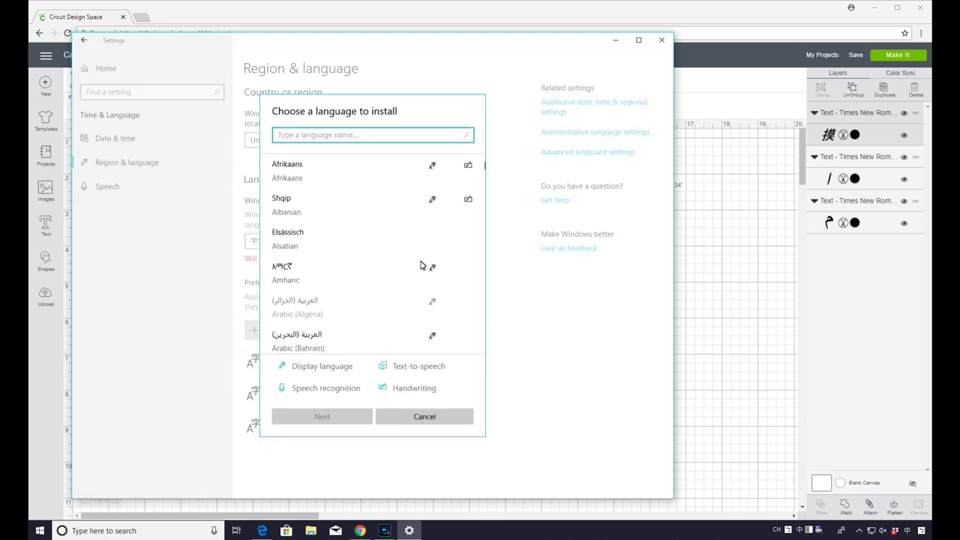
{"action": "scroll", "coordinate": [384, 255], "scroll_direction": "down", "scroll_amount": 3}
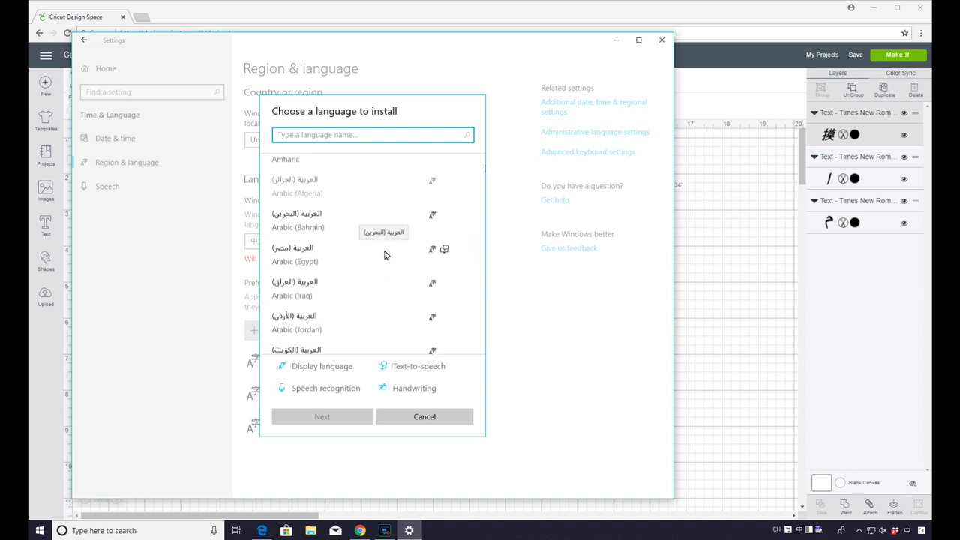
{"action": "scroll", "coordinate": [385, 255], "scroll_direction": "down", "scroll_amount": 1}
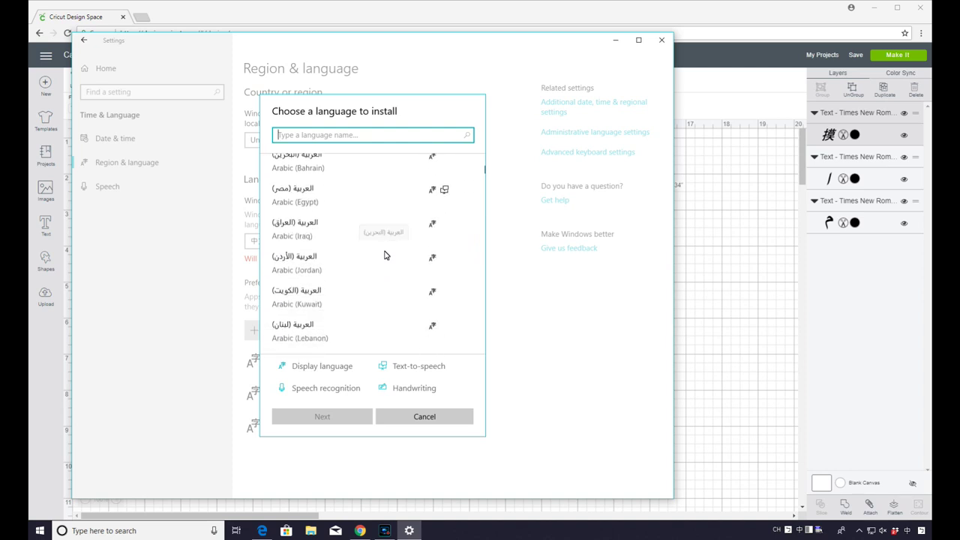
{"action": "left_click", "coordinate": [305, 206]}
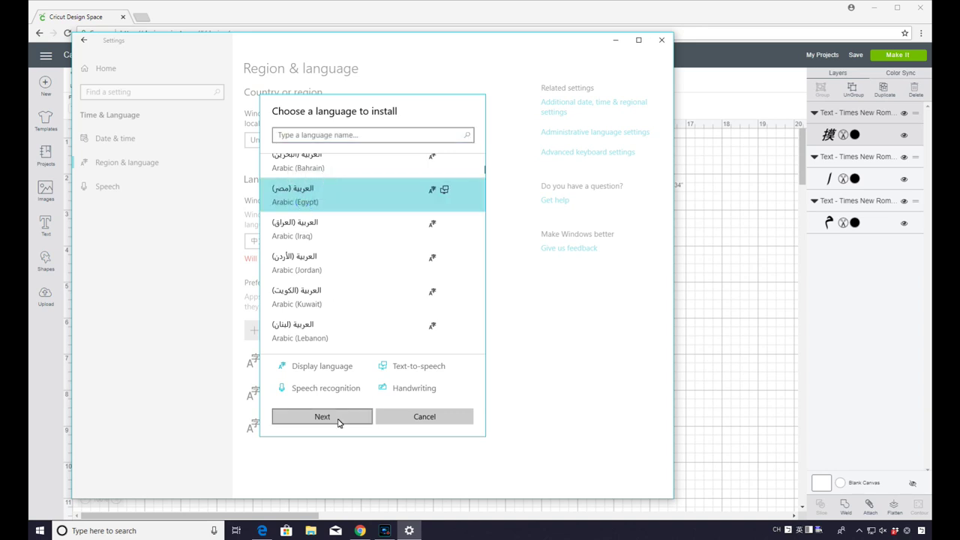
{"action": "left_click", "coordinate": [337, 421]}
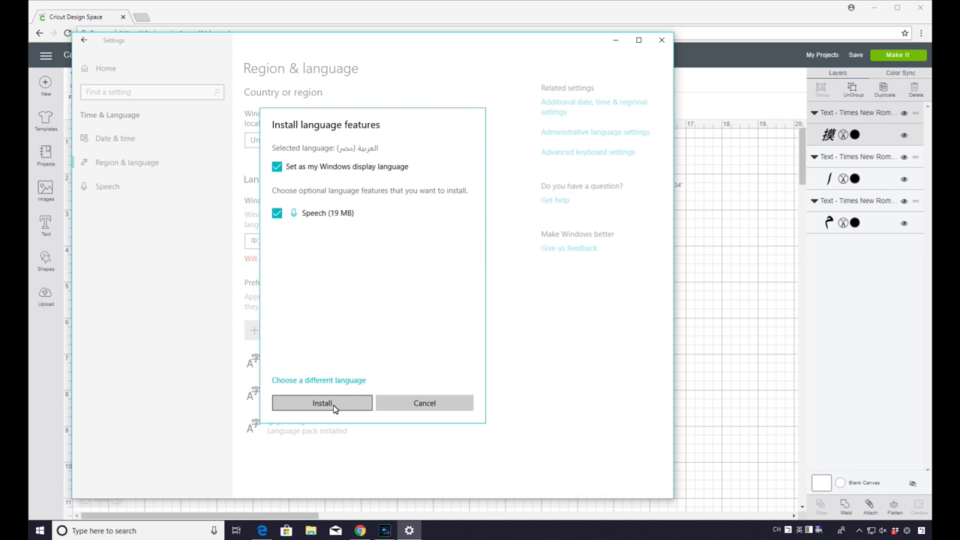
{"action": "left_click", "coordinate": [333, 404]}
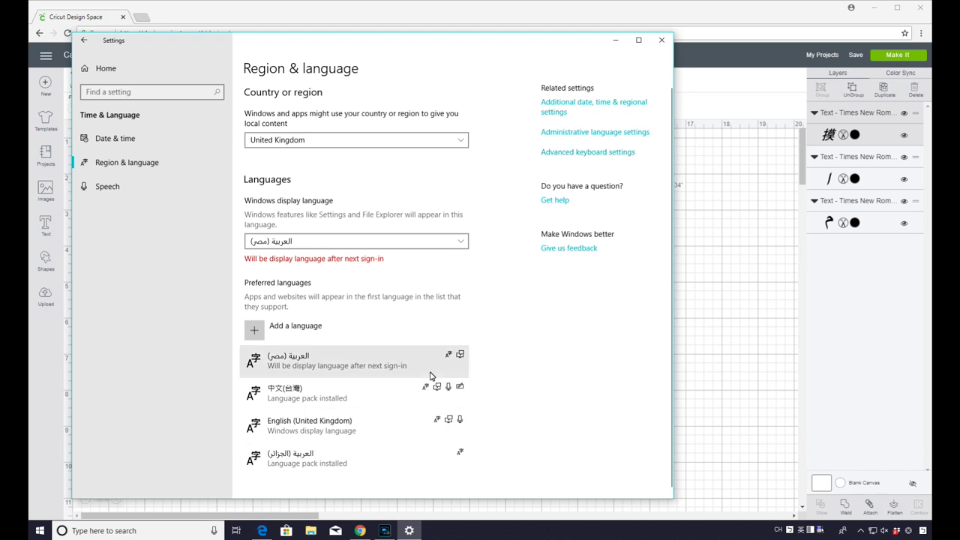
Override the default input method with Arabic (Egypt) - Arabic (101) in Advanced keyboard settings.
{"action": "left_click", "coordinate": [585, 152]}
{"action": "left_click", "coordinate": [221, 167]}
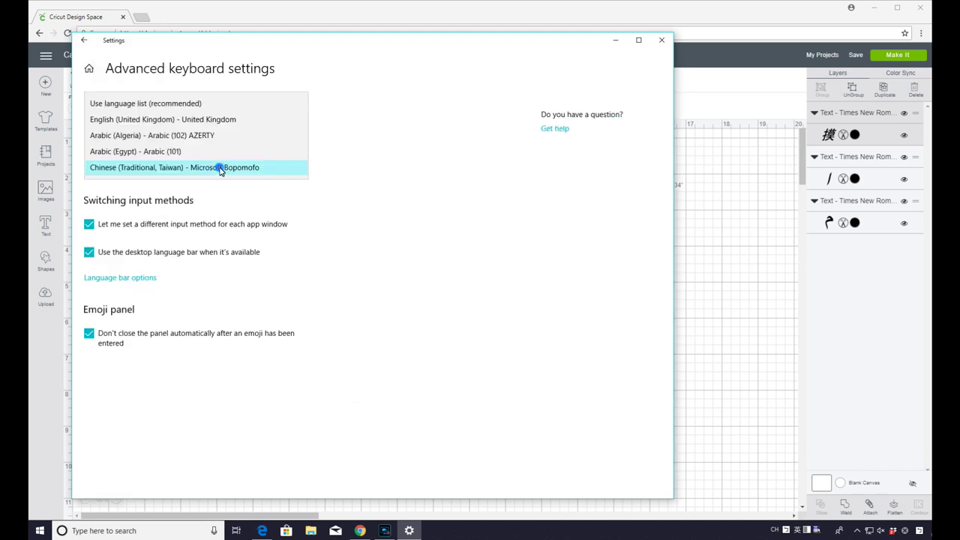
{"action": "left_click", "coordinate": [133, 154]}
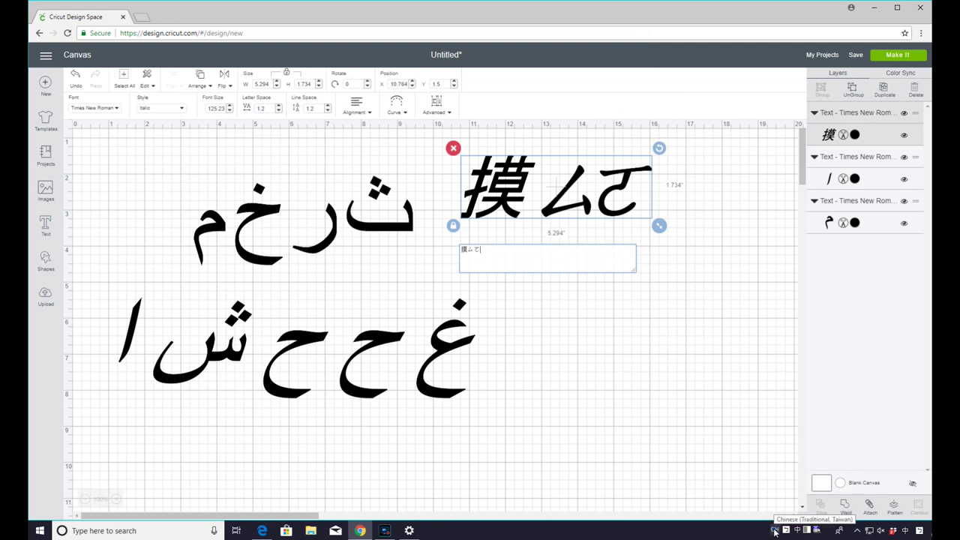
Switch input to Arabic (Egypt), add text 'خمرث', enlarge it to about 6.7 in and move it up.
{"action": "left_click", "coordinate": [774, 531]}
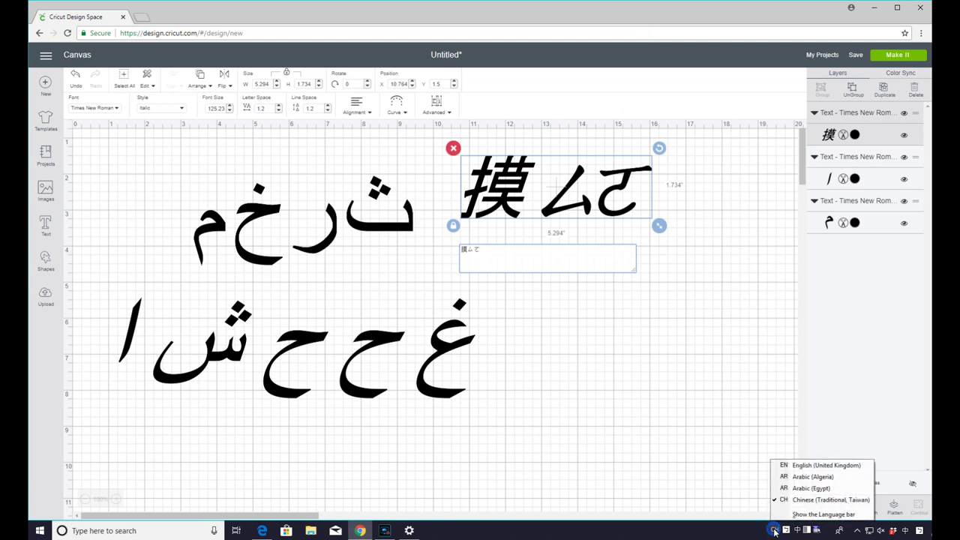
{"action": "left_click", "coordinate": [802, 492]}
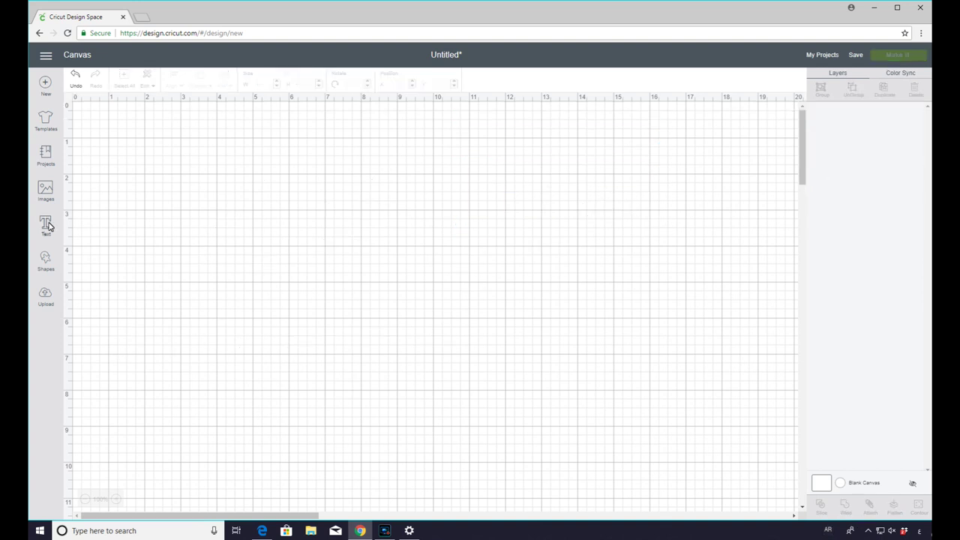
{"action": "left_click", "coordinate": [46, 228]}
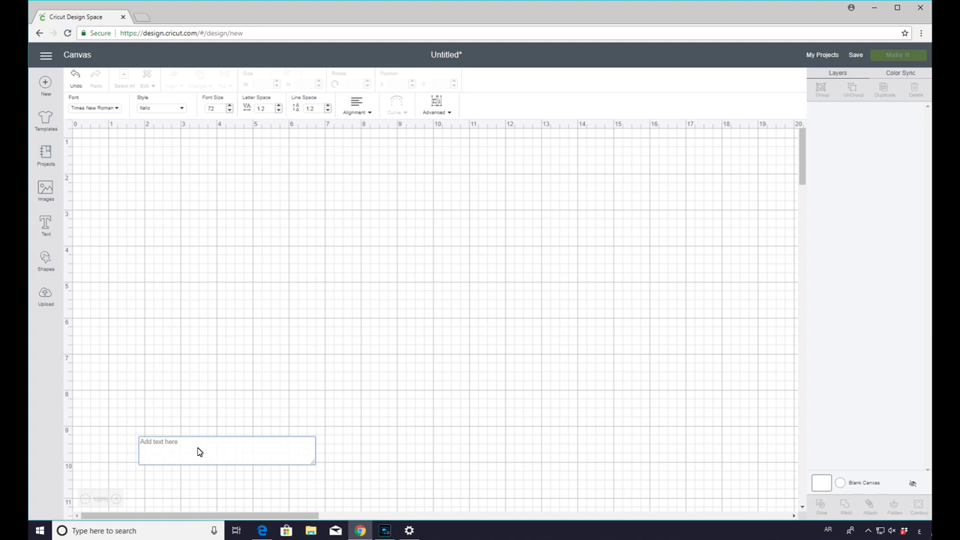
{"action": "type", "text": "خم"}
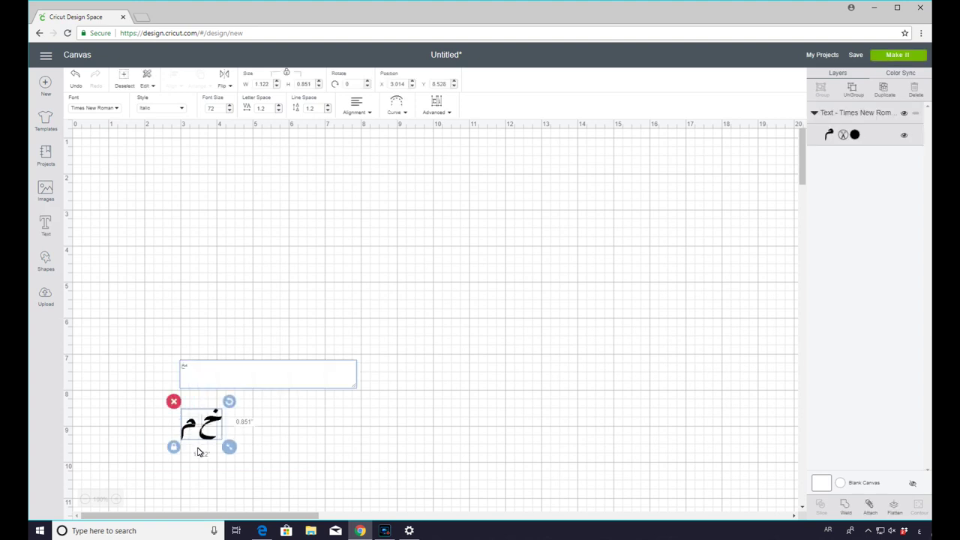
{"action": "type", "text": "رث"}
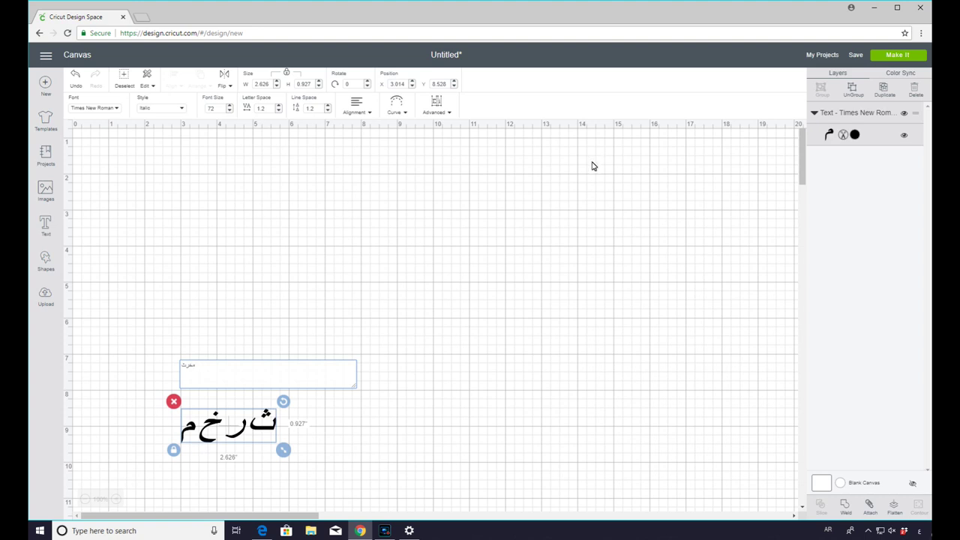
{"action": "left_click_drag", "start_coordinate": [283, 450], "coordinate": [431, 502]}
{"action": "left_click_drag", "start_coordinate": [386, 459], "coordinate": [422, 220]}
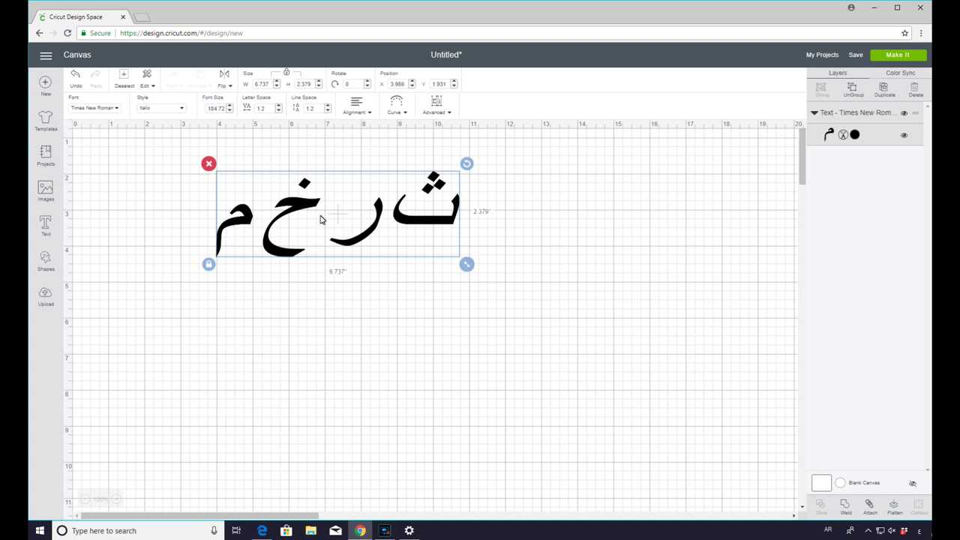
Apply Christmas Time Personal Use to the word, then clear the Arabic letter from the font search.
{"action": "left_click", "coordinate": [115, 110]}
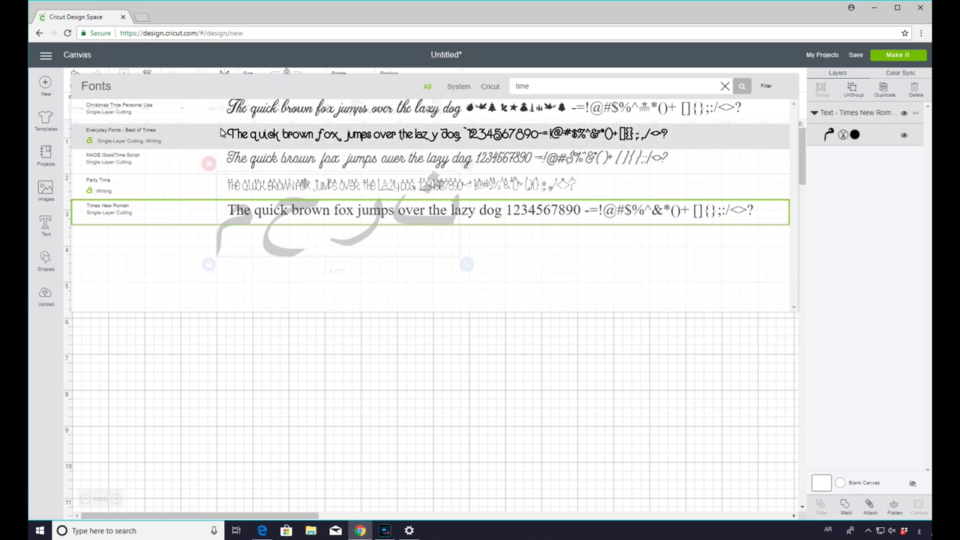
{"action": "left_click", "coordinate": [249, 105]}
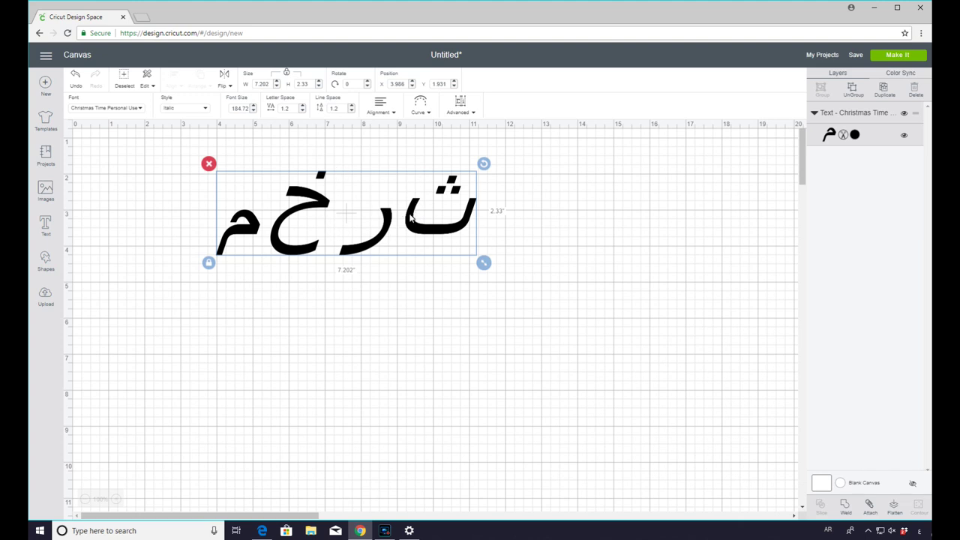
{"action": "left_click", "coordinate": [140, 108]}
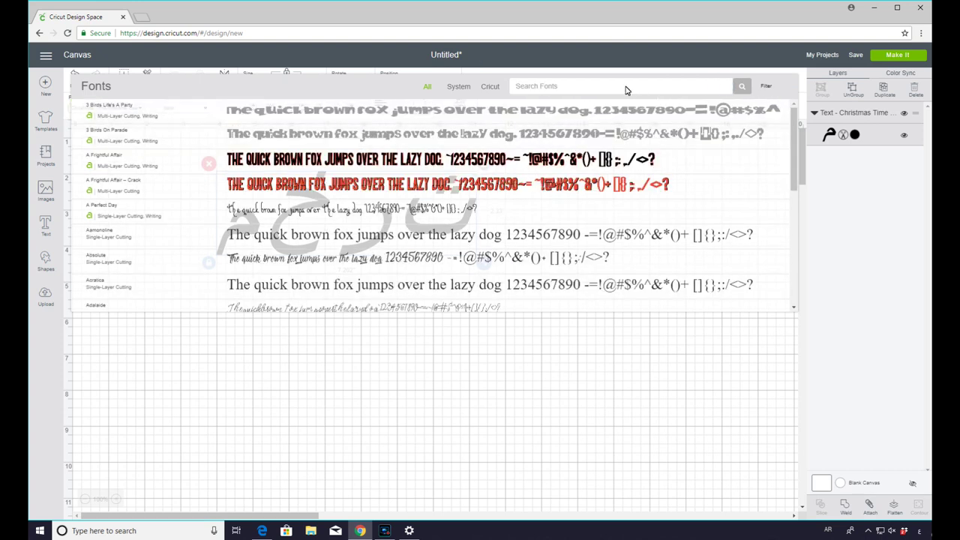
{"action": "type", "text": "شة"}
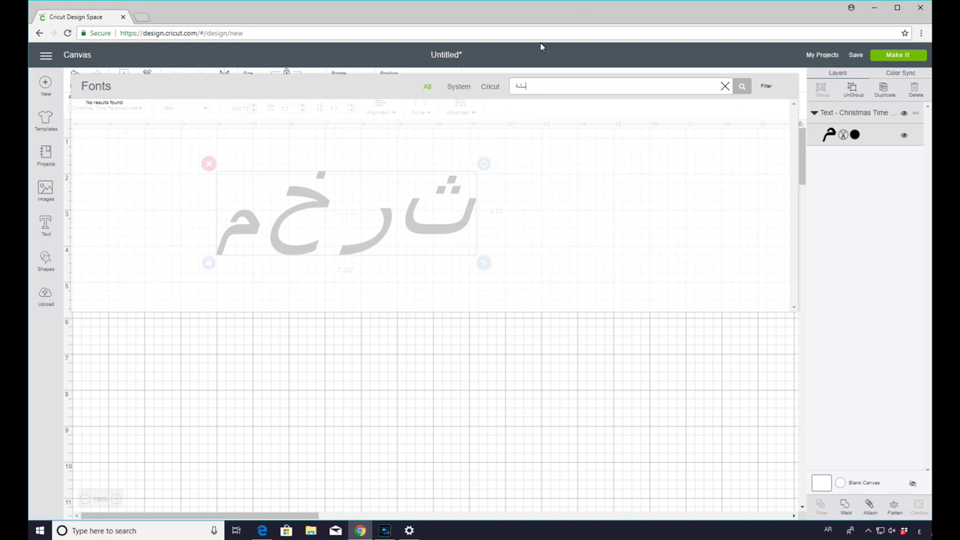
{"action": "left_click_drag", "start_coordinate": [537, 86], "coordinate": [499, 86]}
{"action": "key", "text": "BackSpace"}
Switch input back to English and apply Samantha Upright, found by searching 'sam'.
{"action": "left_click", "coordinate": [828, 530]}
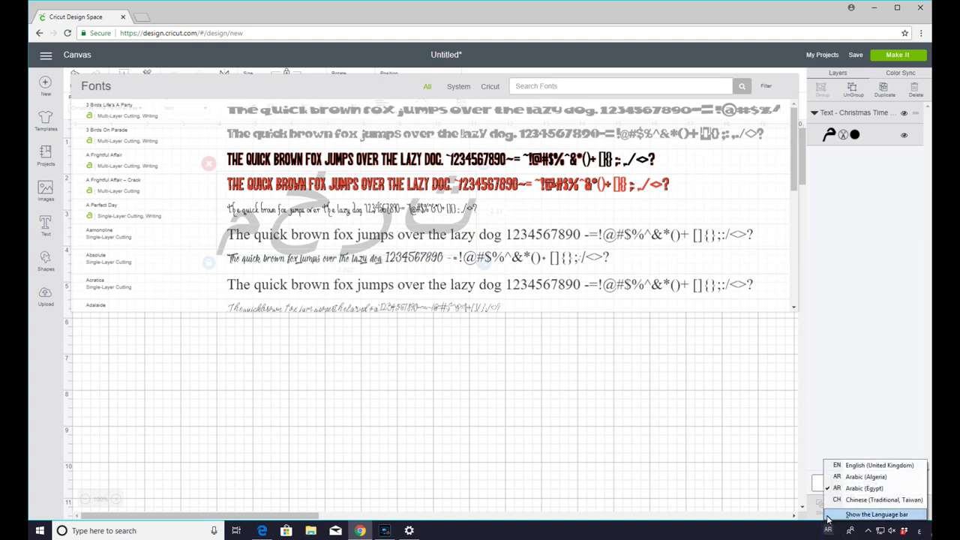
{"action": "left_click", "coordinate": [848, 469]}
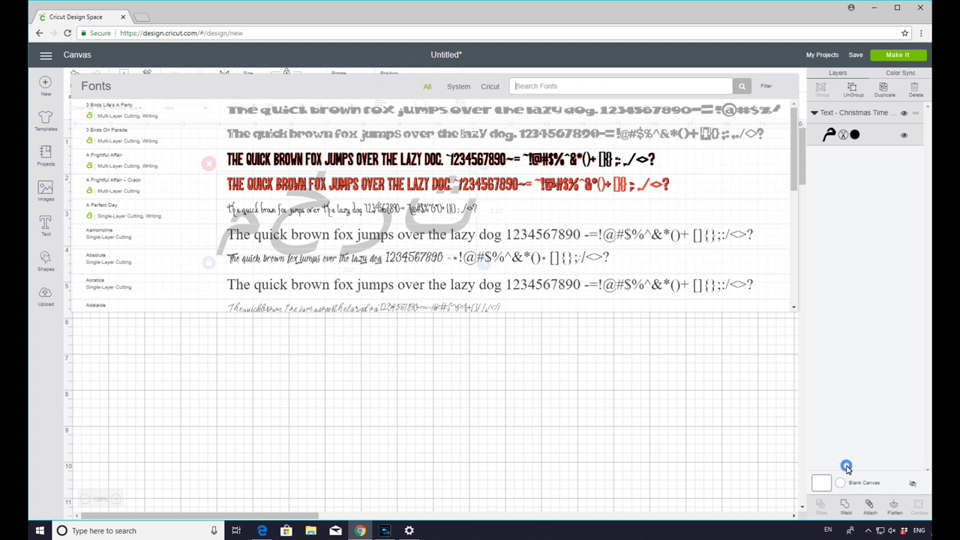
{"action": "left_click", "coordinate": [548, 86]}
{"action": "type", "text": "sam"}
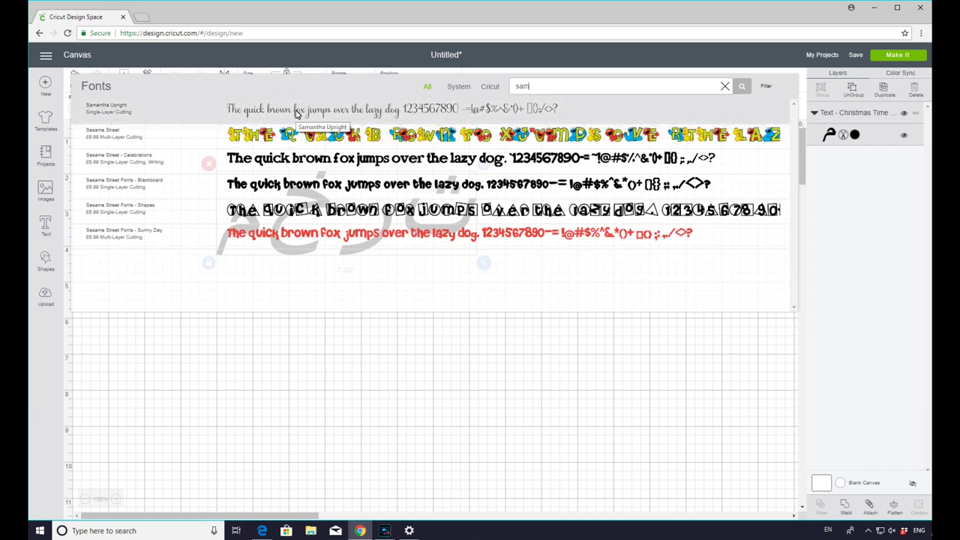
{"action": "left_click", "coordinate": [300, 111]}
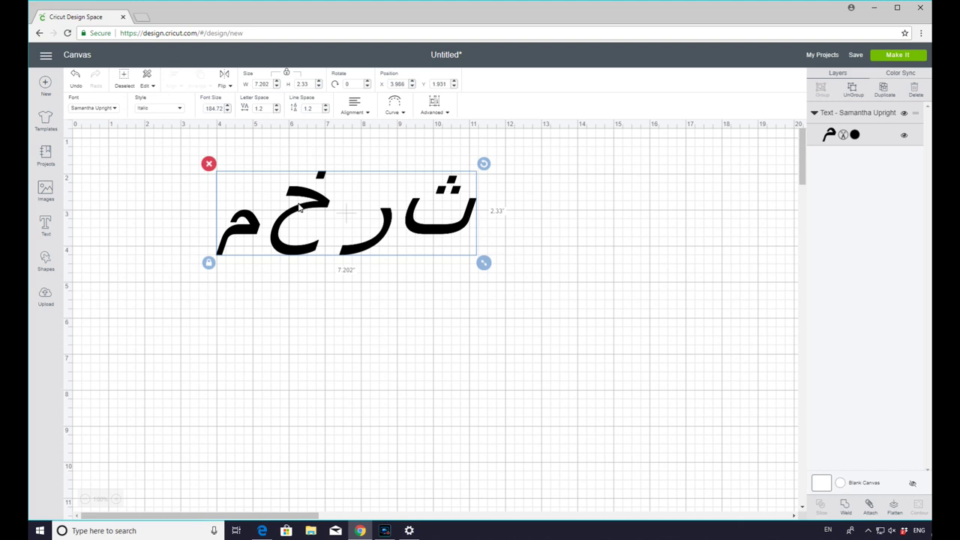
Cycle the word's style through Regular, Bold and Italic, ending on Bold Italic.
{"action": "left_click", "coordinate": [171, 111]}
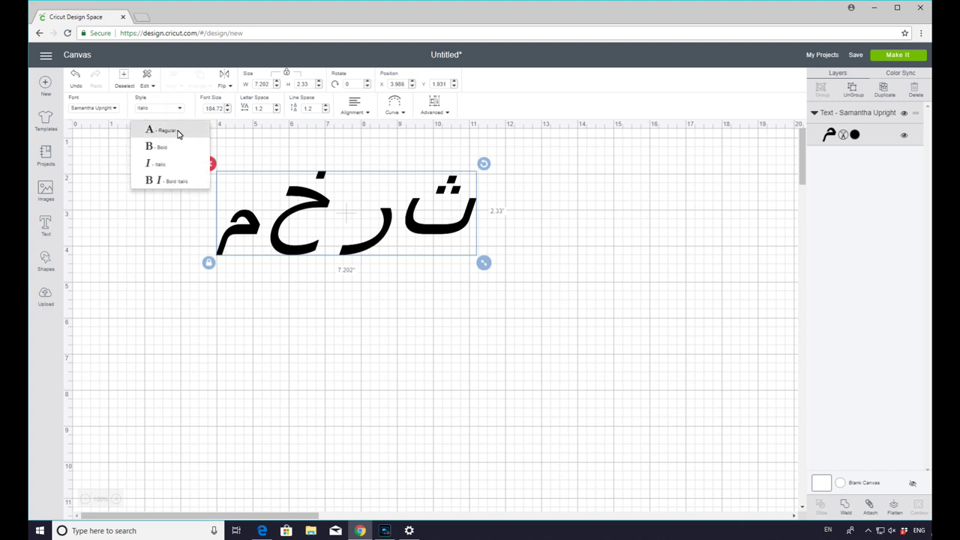
{"action": "left_click", "coordinate": [178, 131]}
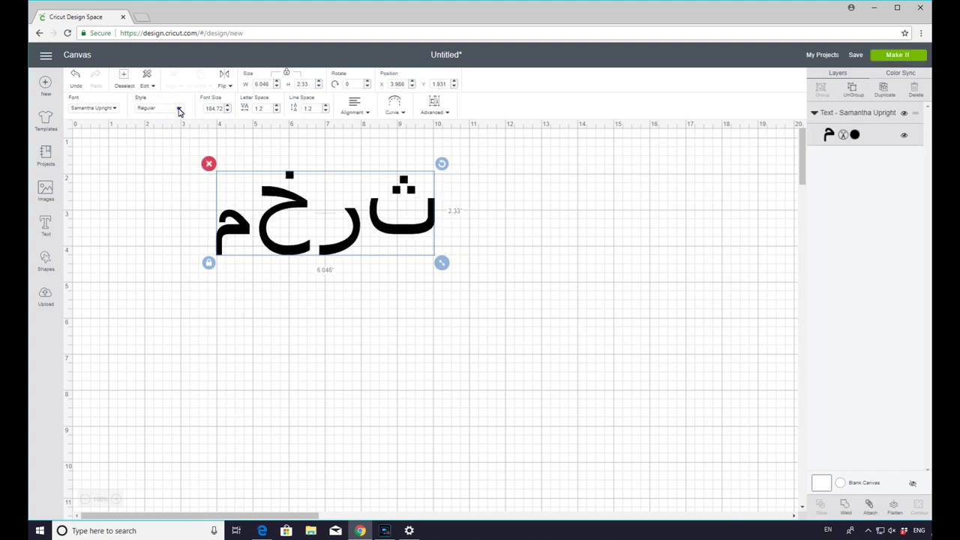
{"action": "left_click", "coordinate": [177, 108]}
{"action": "left_click", "coordinate": [178, 146]}
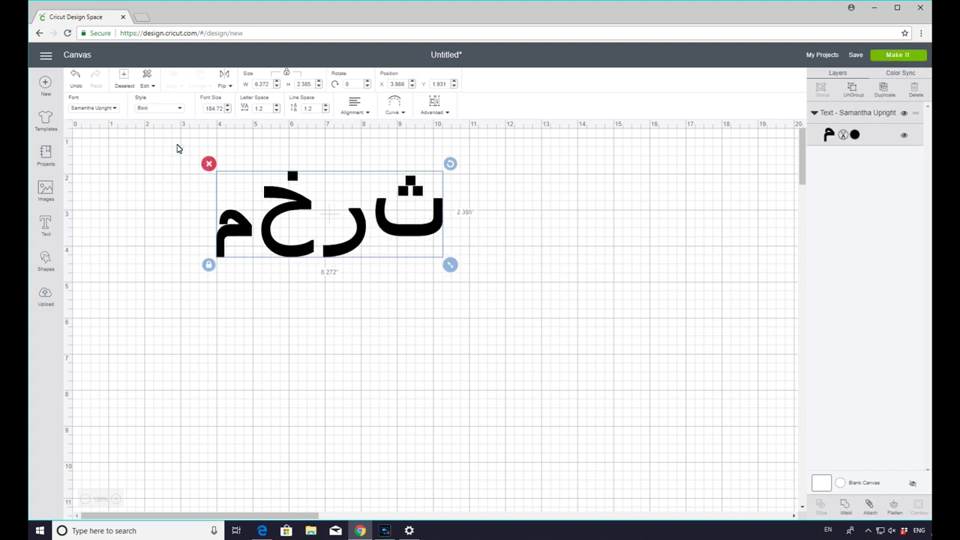
{"action": "left_click", "coordinate": [173, 114]}
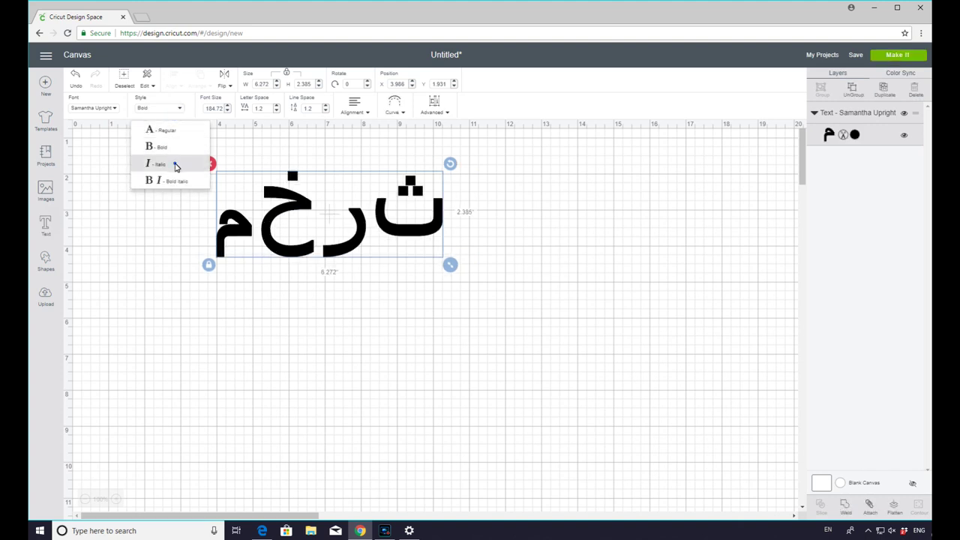
{"action": "left_click", "coordinate": [175, 164]}
{"action": "left_click", "coordinate": [169, 109]}
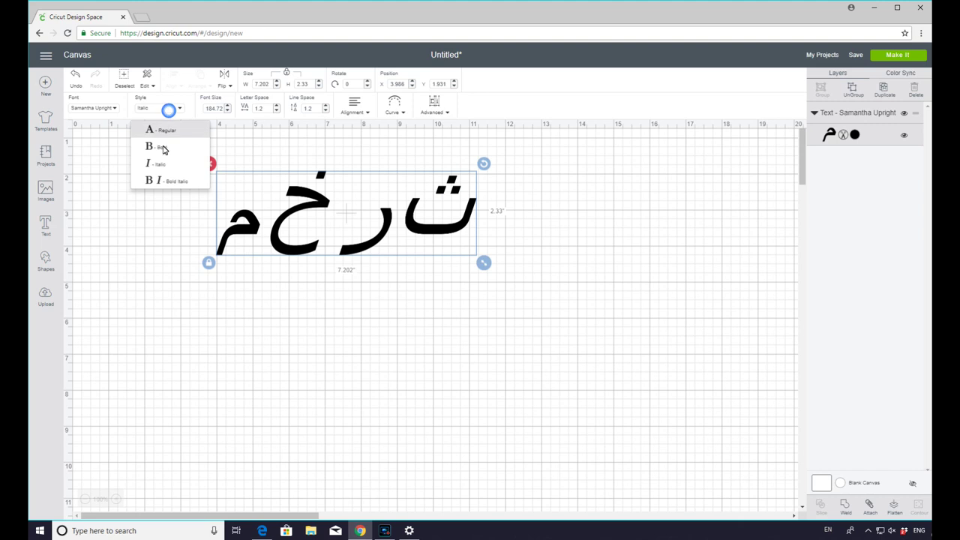
{"action": "left_click", "coordinate": [175, 181]}
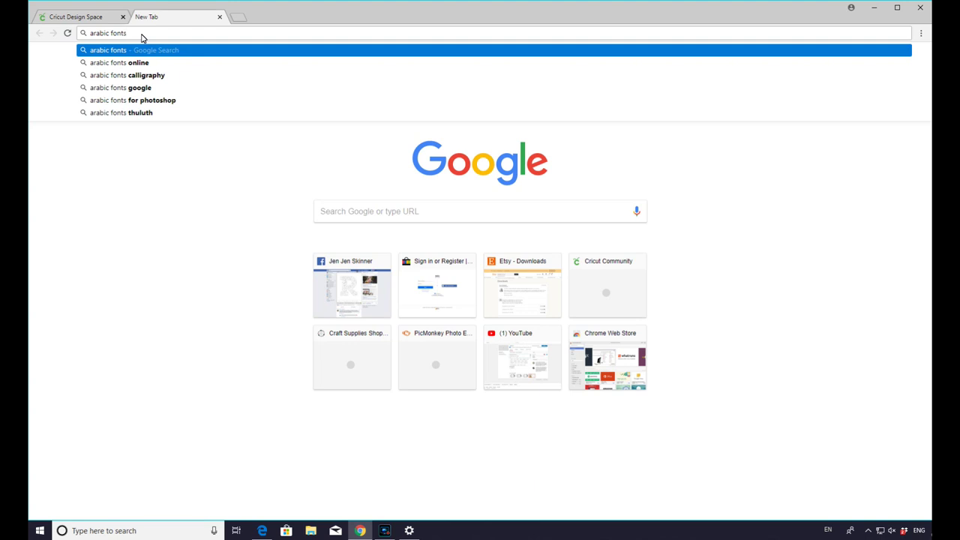
Search the web for 'arabic fonts' and browse DaFont's Arabic fonts list.
{"action": "key", "text": "Return"}
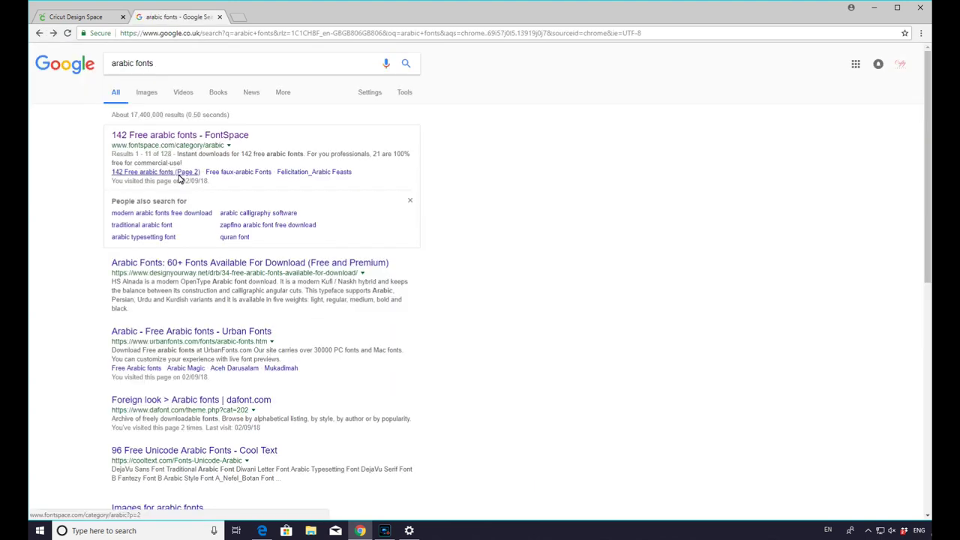
{"action": "left_click", "coordinate": [211, 402]}
{"action": "scroll", "coordinate": [268, 282], "scroll_direction": "down", "scroll_amount": 5}
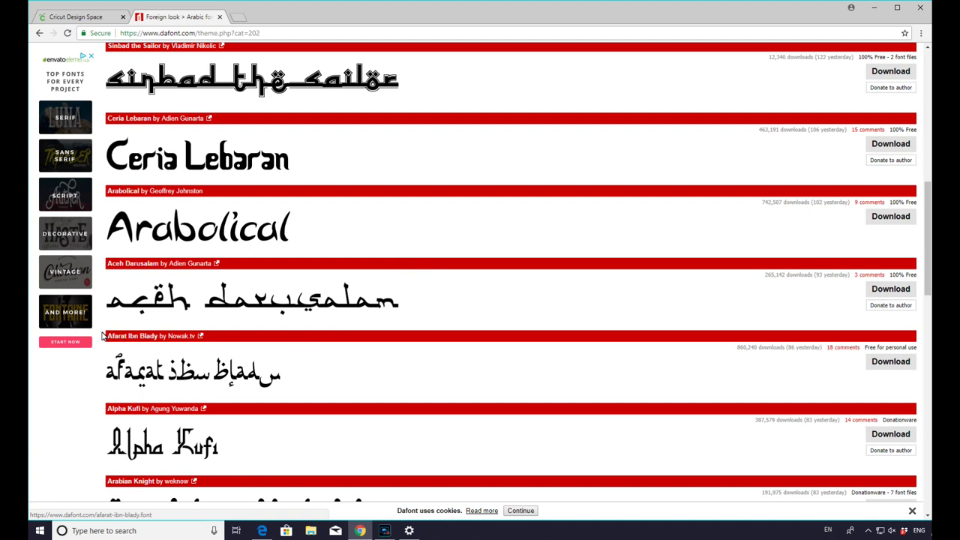
{"action": "scroll", "coordinate": [253, 319], "scroll_direction": "down", "scroll_amount": 2}
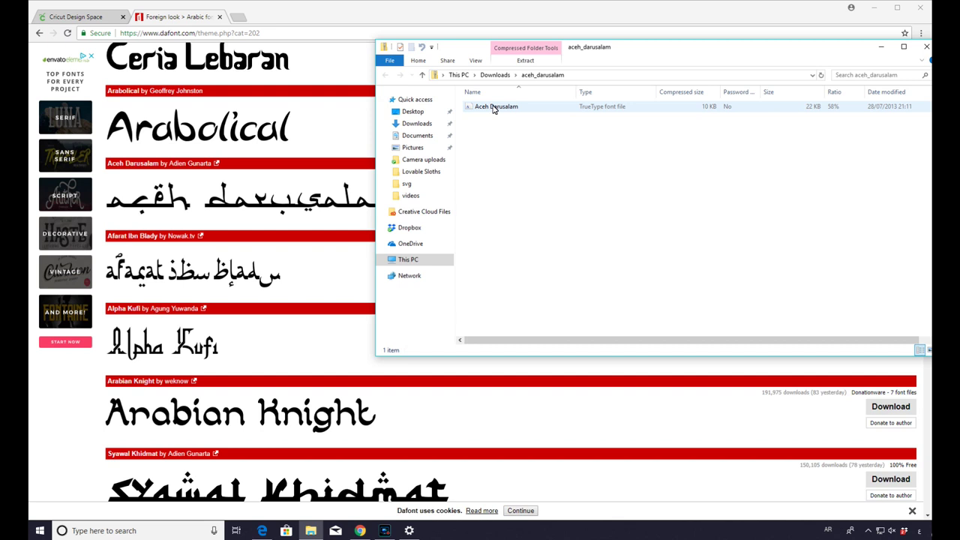
Install the Aceh Darusalam .ttf via Font Viewer and go back to the Cricut tab.
{"action": "double_click", "coordinate": [494, 107]}
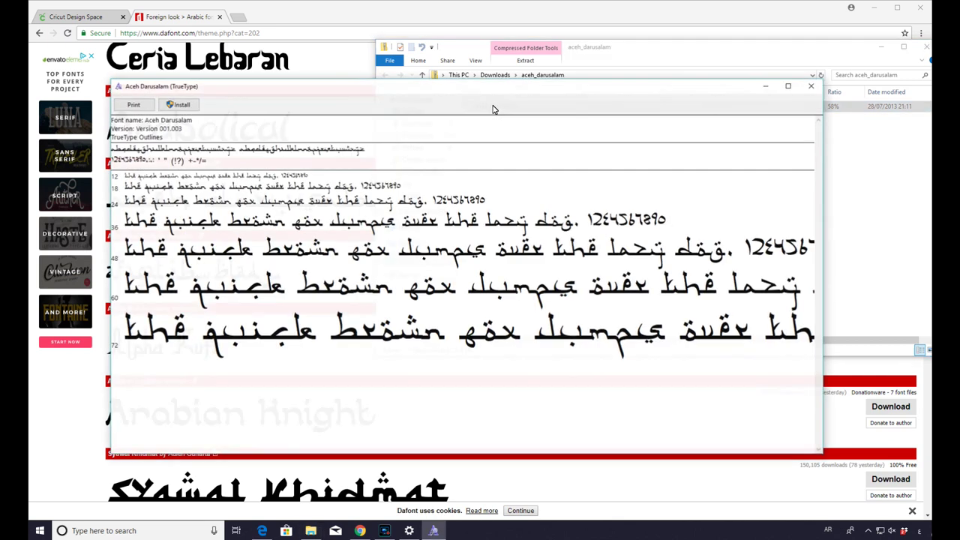
{"action": "left_click", "coordinate": [182, 107]}
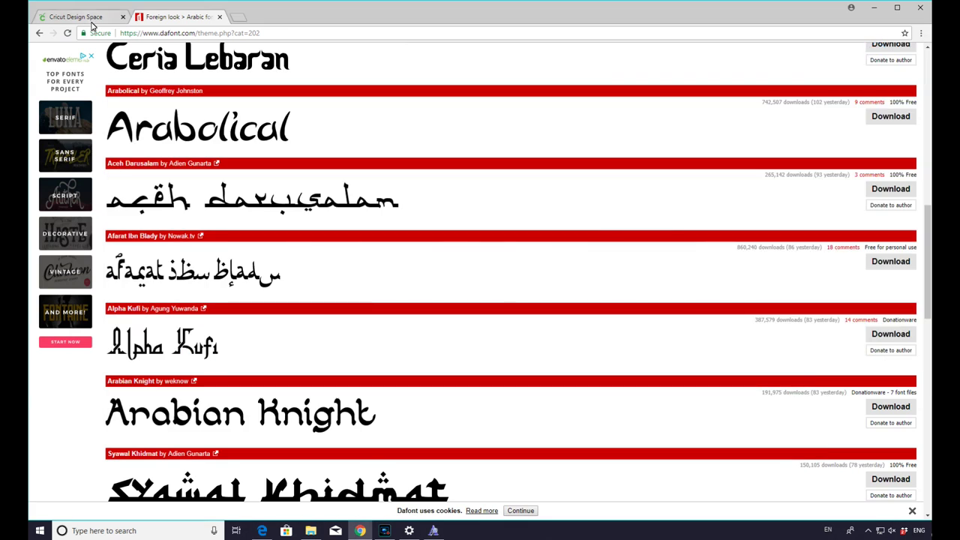
{"action": "left_click", "coordinate": [89, 18]}
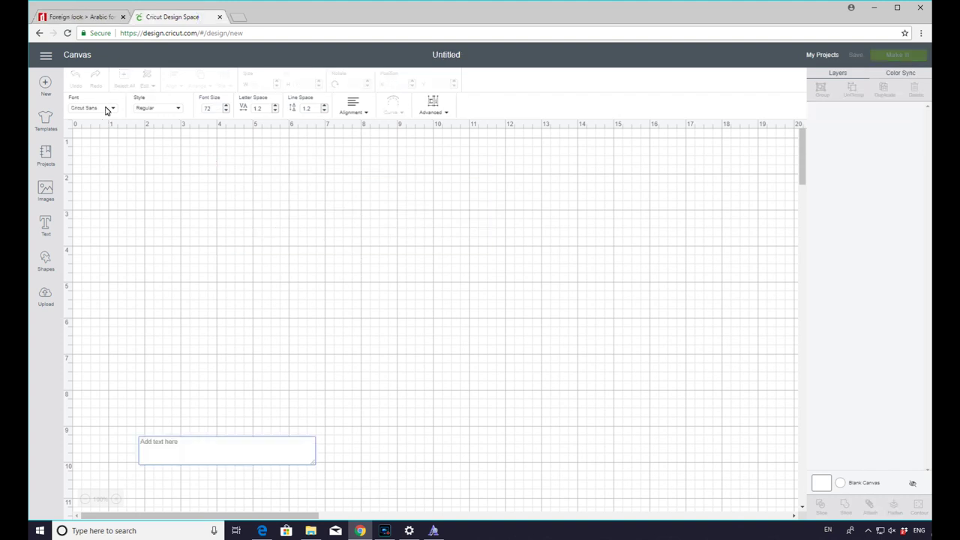
Search the font list for 'aceh' and apply Aceh Darusalam to the new text.
{"action": "left_click", "coordinate": [105, 108]}
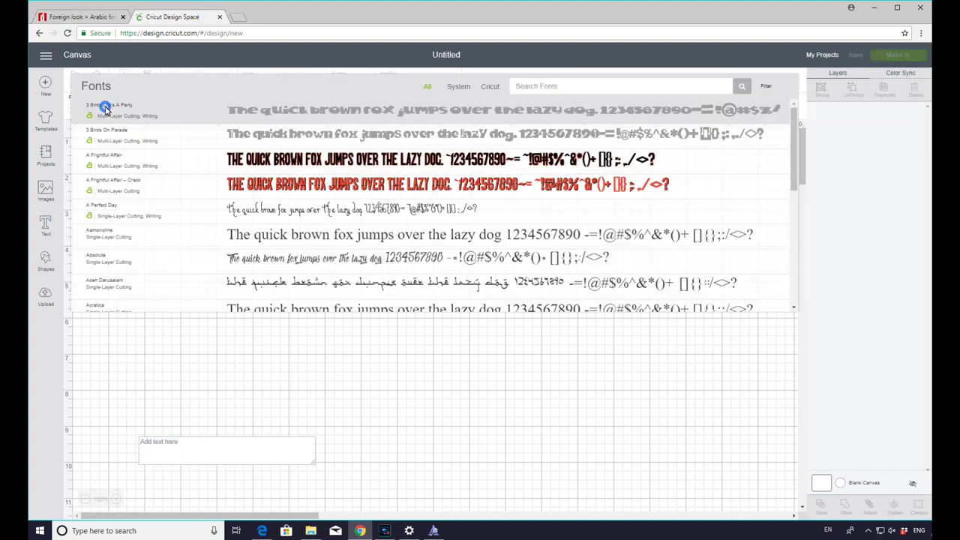
{"action": "left_click", "coordinate": [536, 88]}
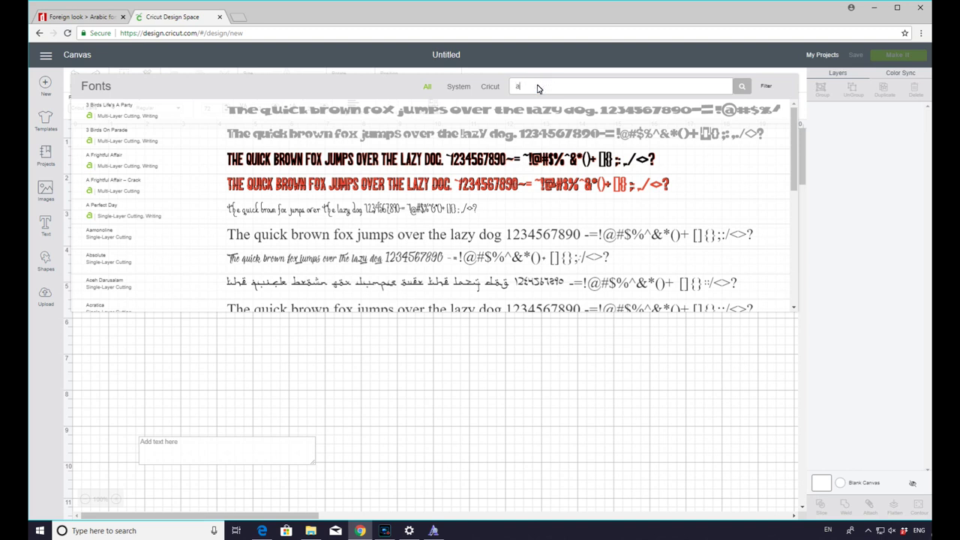
{"action": "type", "text": "ch"}
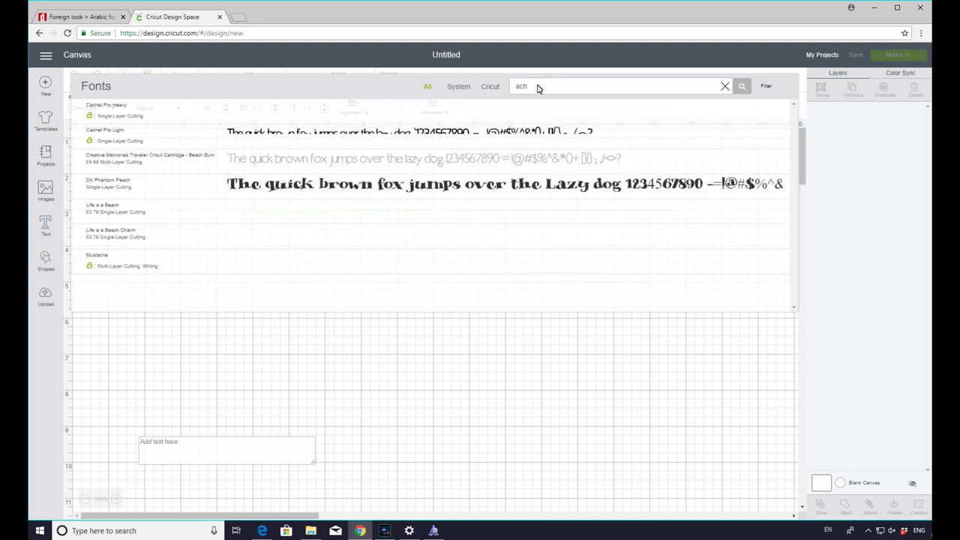
{"action": "key", "text": "BackSpace"}
{"action": "type", "text": "eh"}
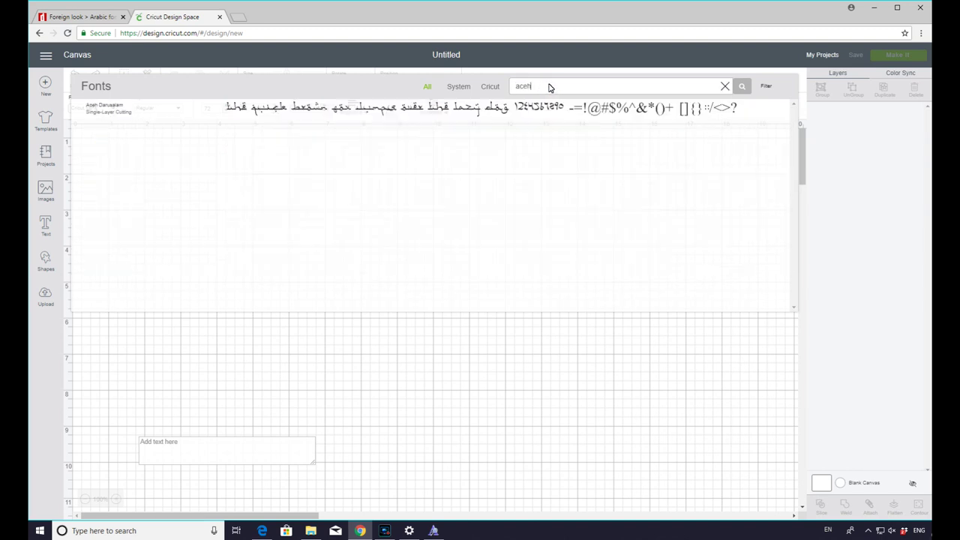
{"action": "left_click", "coordinate": [426, 113]}
Type 'love' in Aceh Darusalam, enlarge it, and switch keyboard input to Arabic (Algeria).
{"action": "left_click", "coordinate": [201, 456]}
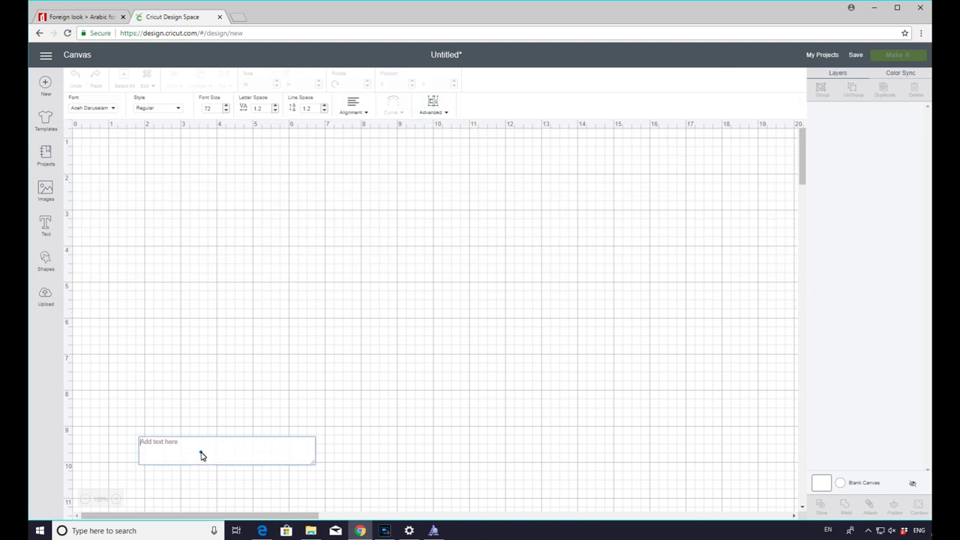
{"action": "type", "text": "lo"}
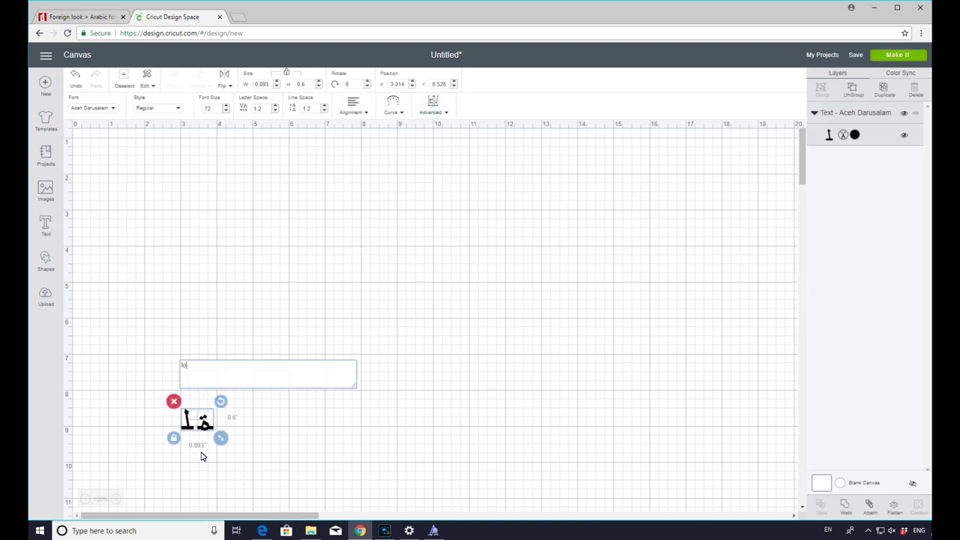
{"action": "type", "text": "ve"}
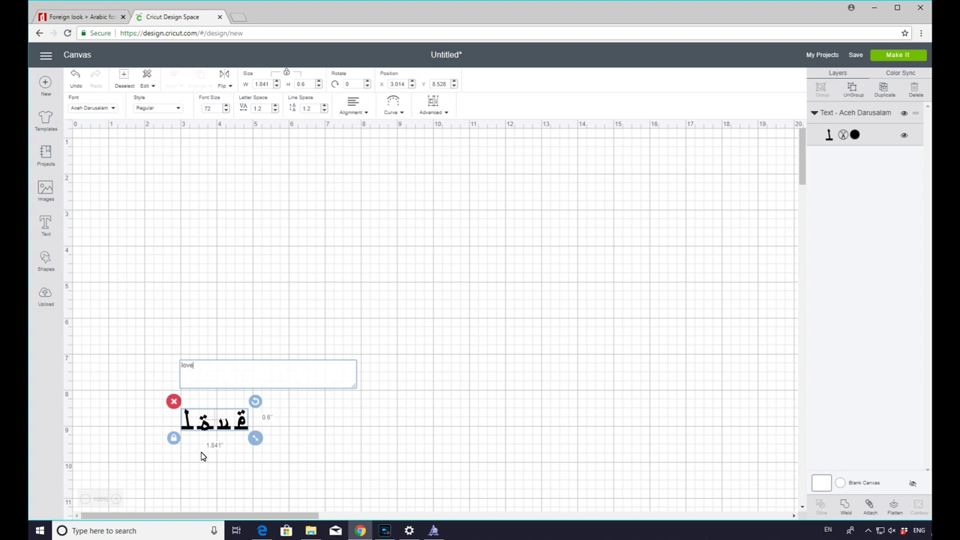
{"action": "left_click_drag", "start_coordinate": [222, 429], "coordinate": [378, 368]}
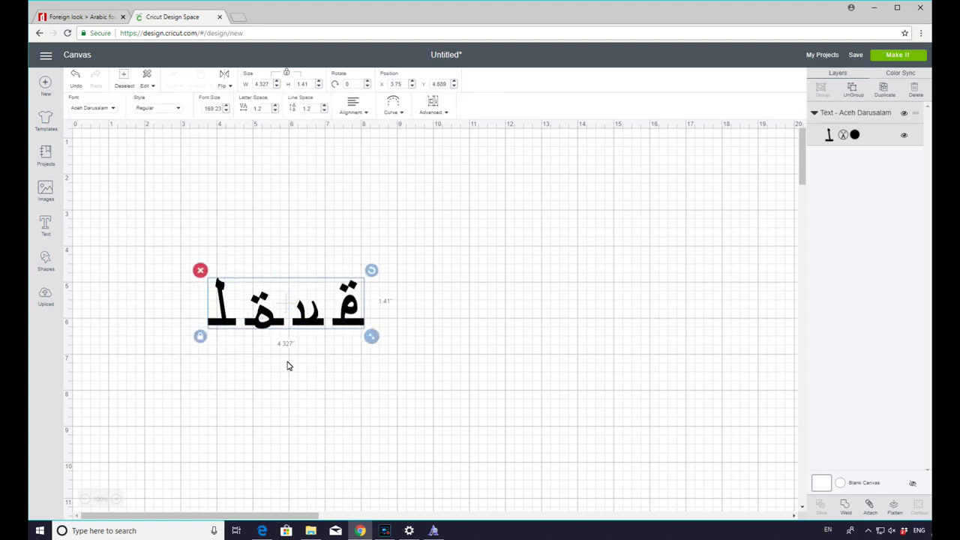
{"action": "left_click", "coordinate": [827, 530]}
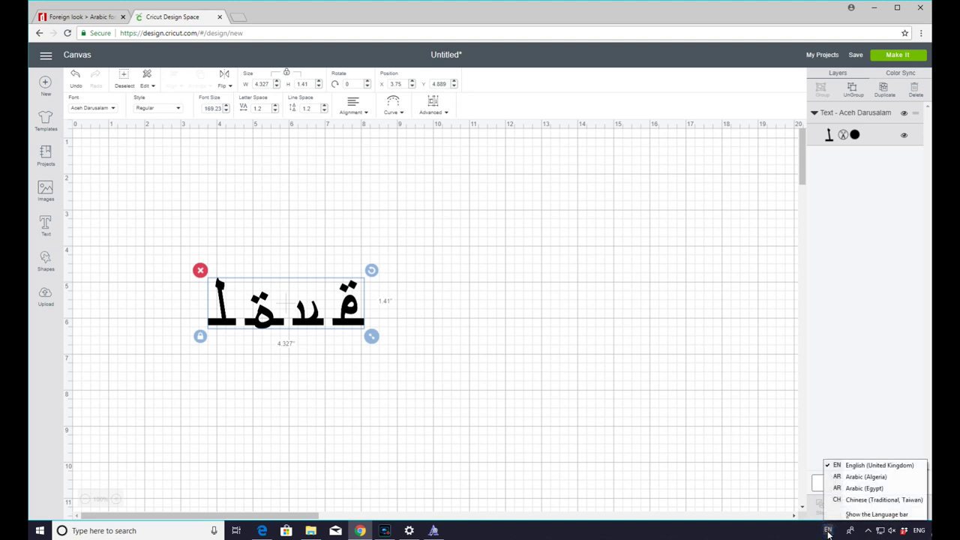
{"action": "left_click", "coordinate": [855, 477]}
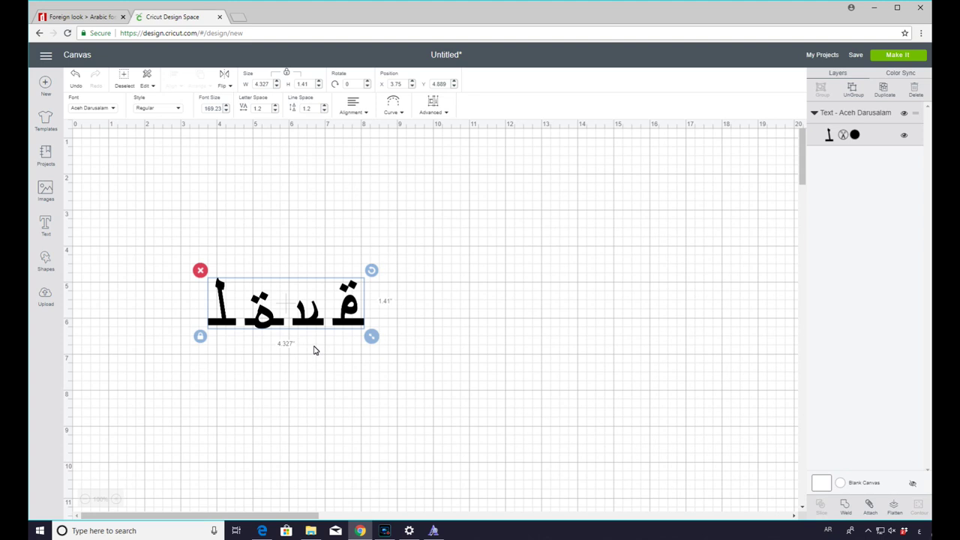
Replace 'love' with the Arabic word ءخرث, enlarged to 5.991 × 2.278 in near the canvas top.
{"action": "left_click", "coordinate": [201, 270]}
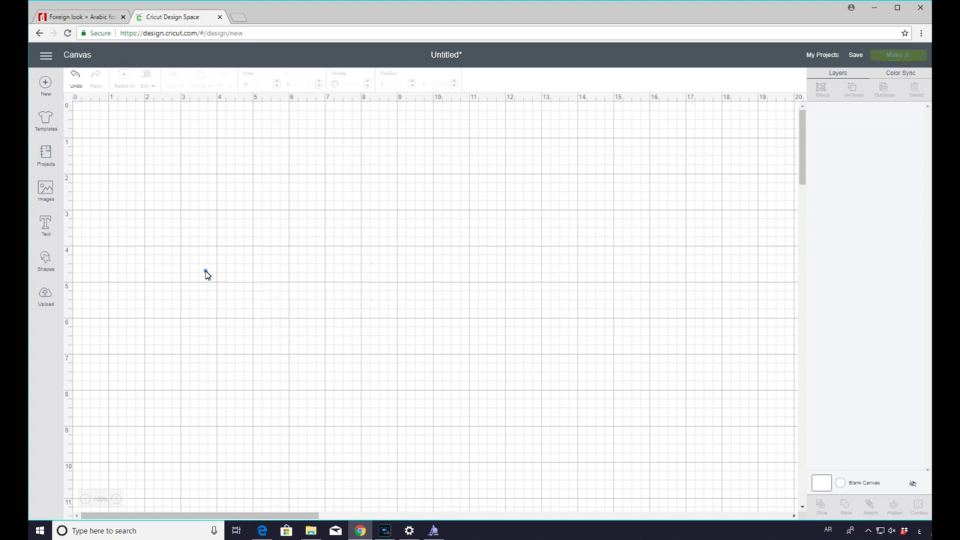
{"action": "left_click", "coordinate": [46, 225]}
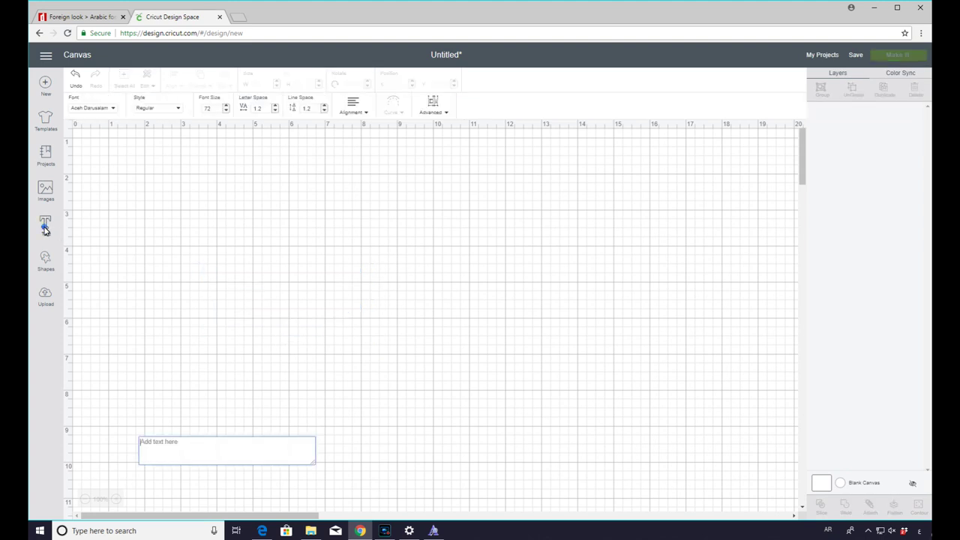
{"action": "left_click", "coordinate": [211, 441]}
{"action": "type", "text": "ء"}
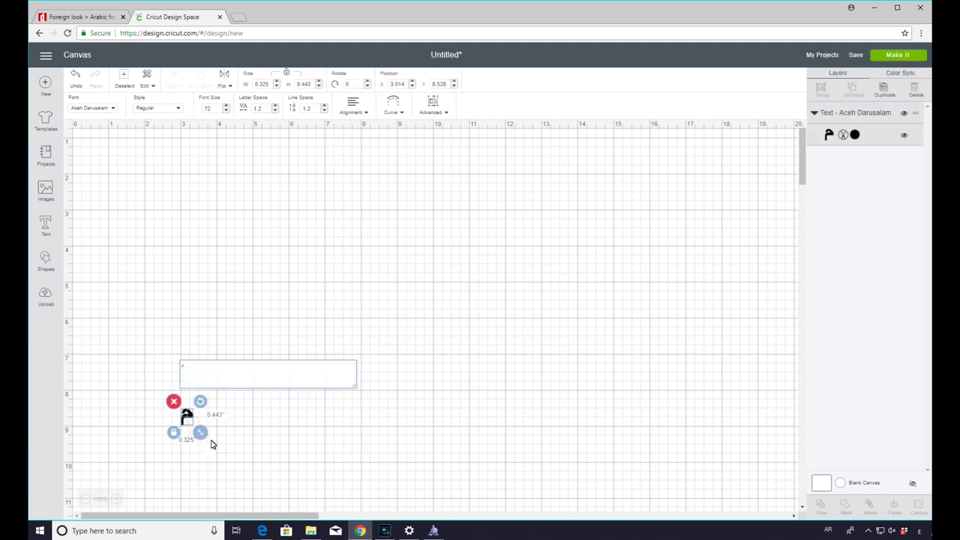
{"action": "type", "text": "خر"}
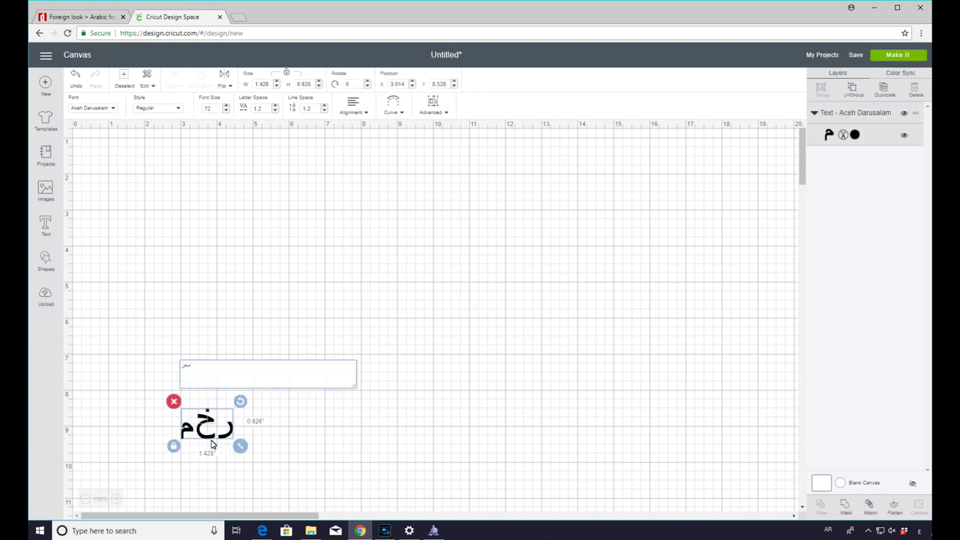
{"action": "type", "text": "ث"}
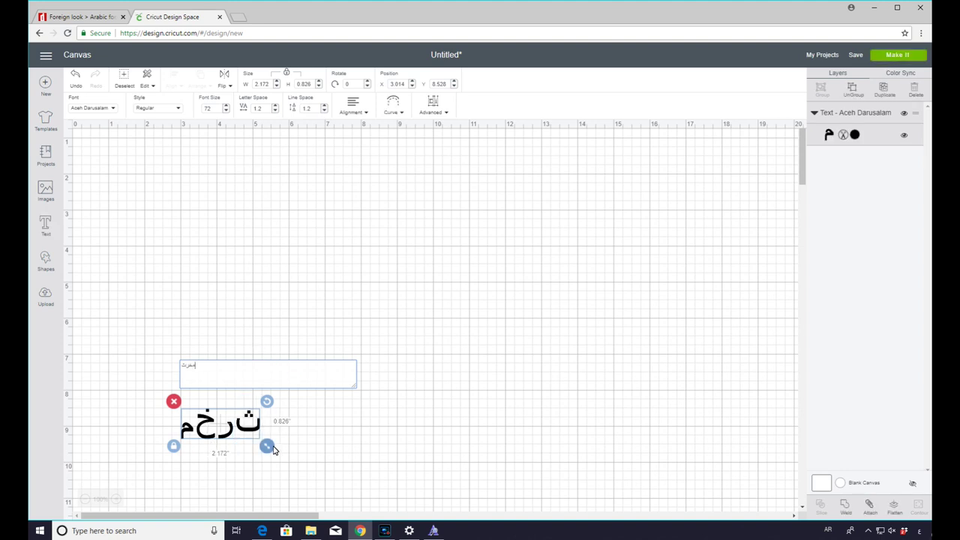
{"action": "left_click_drag", "start_coordinate": [266, 445], "coordinate": [405, 499]}
{"action": "left_click_drag", "start_coordinate": [376, 460], "coordinate": [404, 292]}
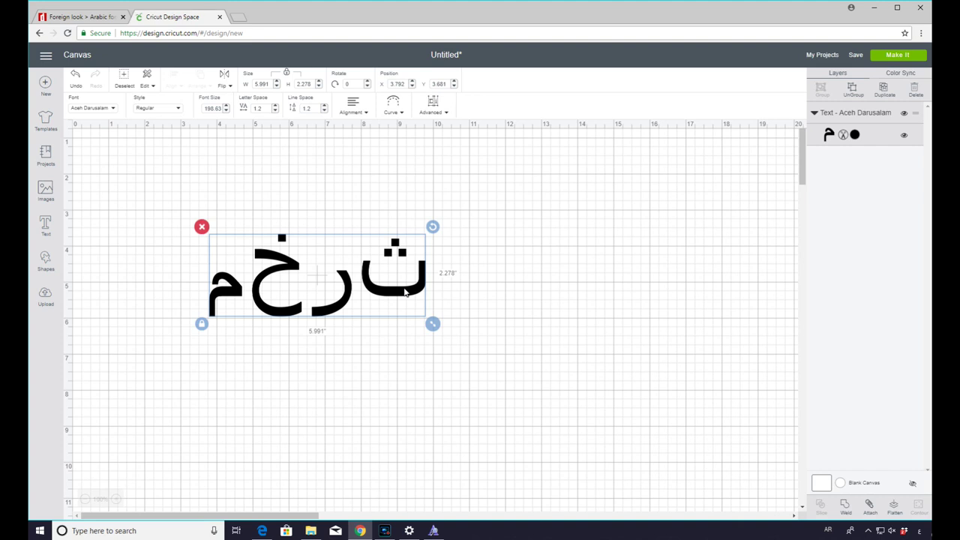